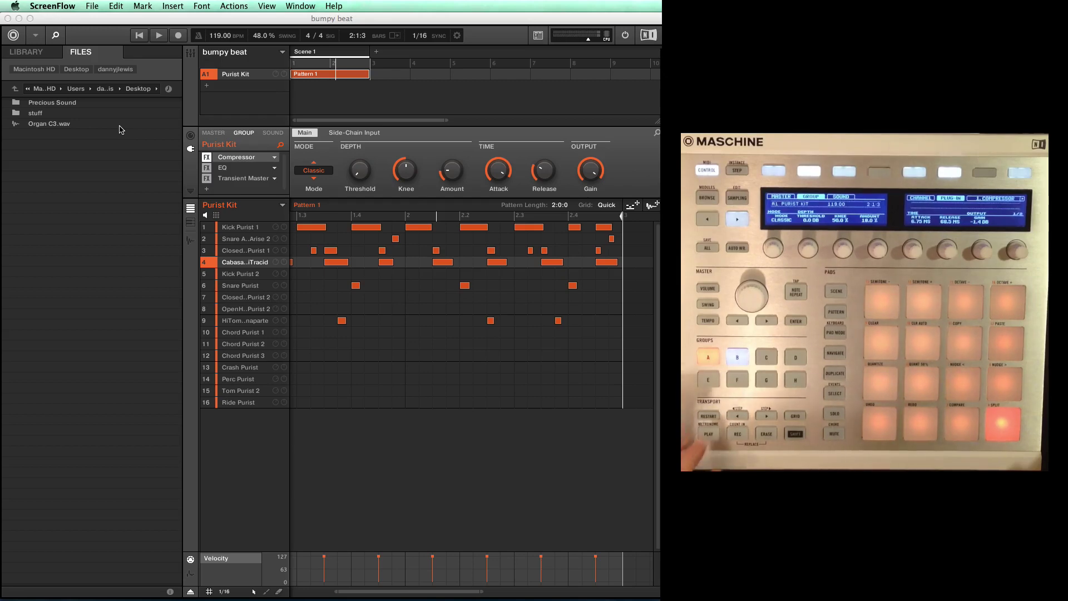
- Play back the existing Purist Kit drum beat and stop it
key(space)
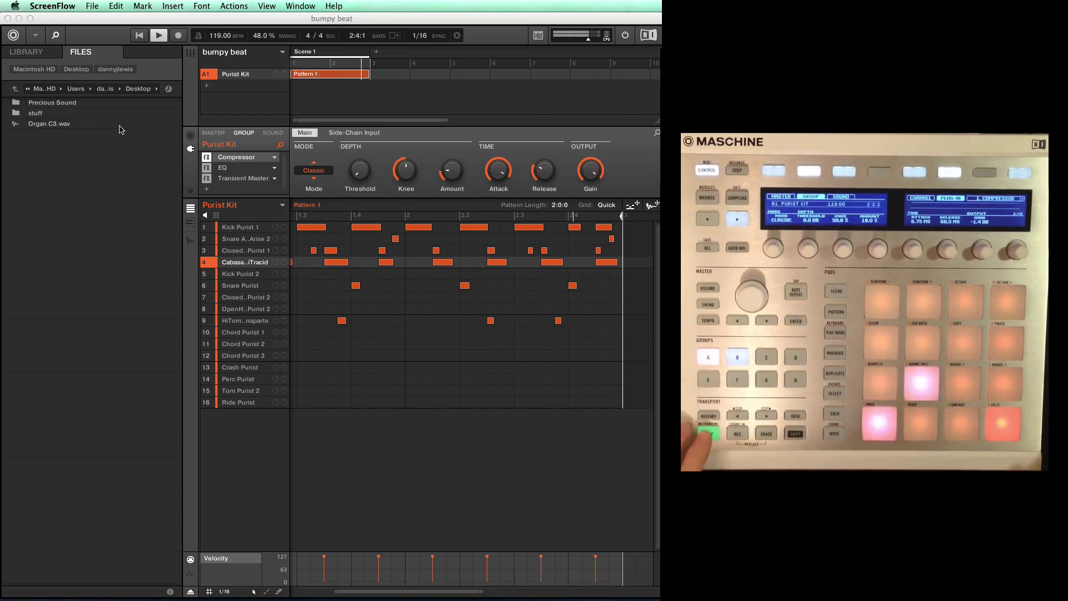
key(space)
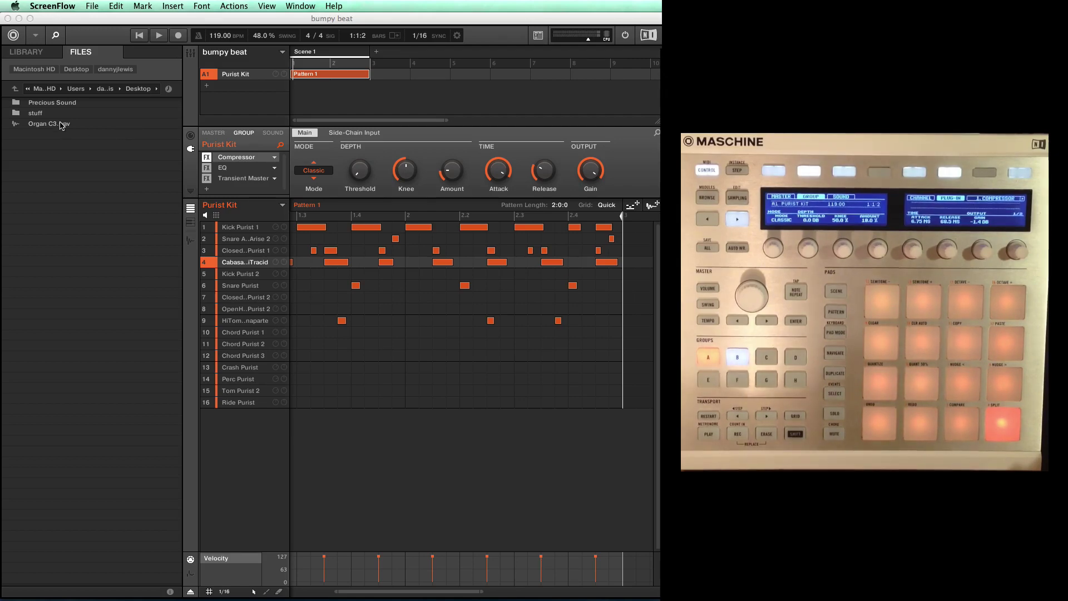
- Add a new group and load Organ C3.wav into Sound 1's sampler zone map
click(221, 88)
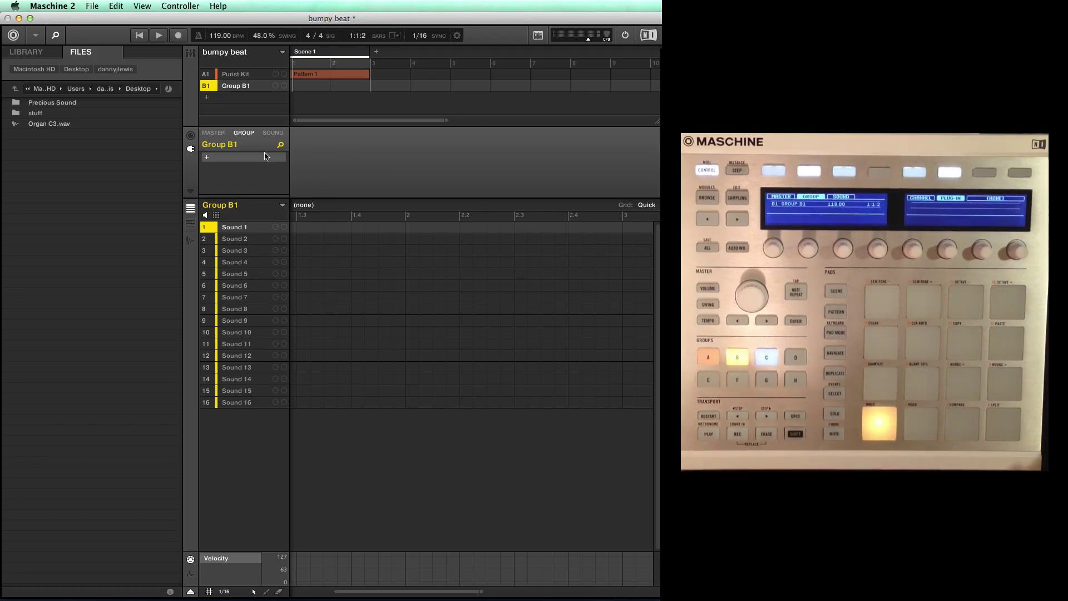
click(191, 242)
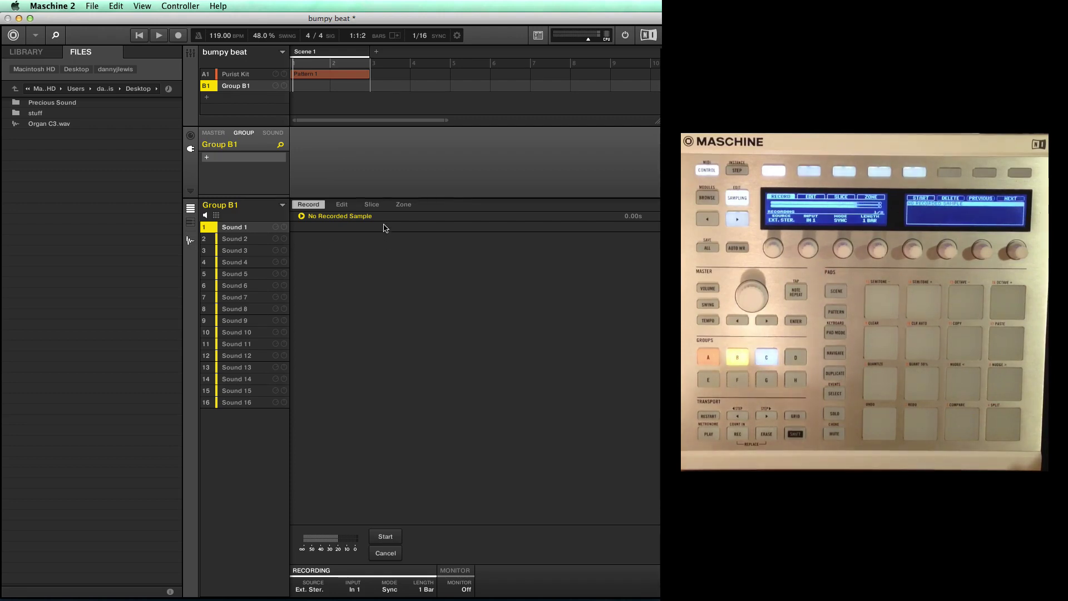
click(403, 204)
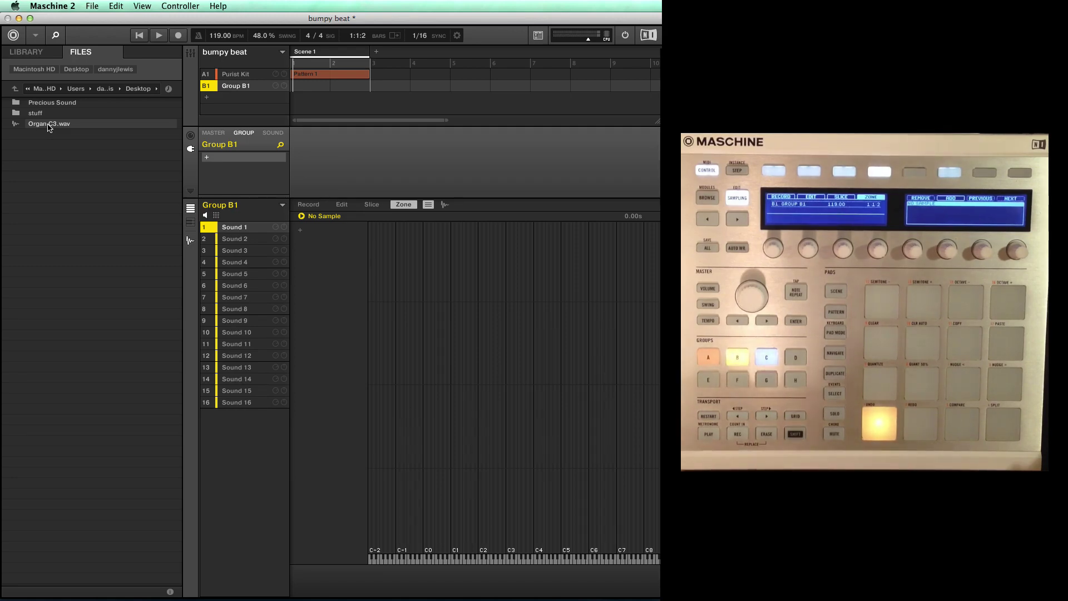
drag(49, 128, 398, 231)
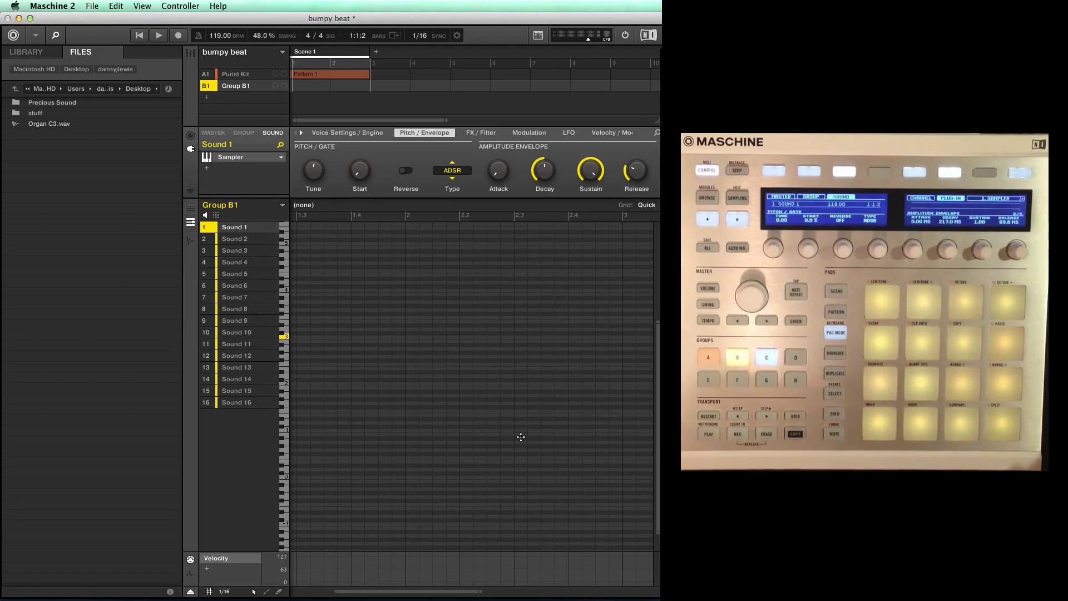
- Add Organ C3.wav to Sound 1's zone map four more times for five full-range zones
scroll(521, 437, up, 5)
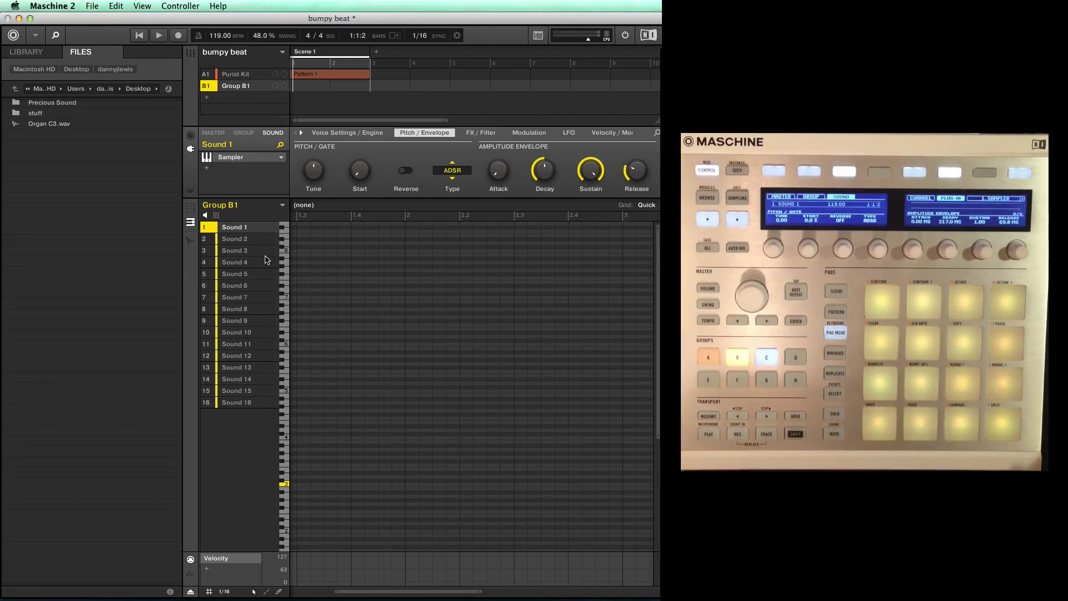
click(190, 241)
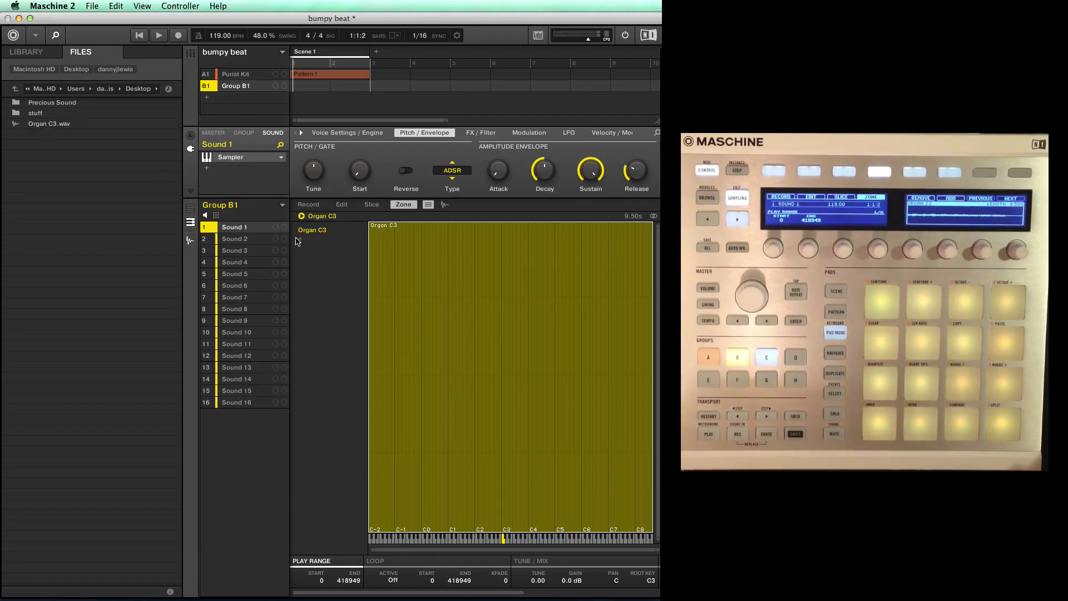
drag(47, 126, 323, 244)
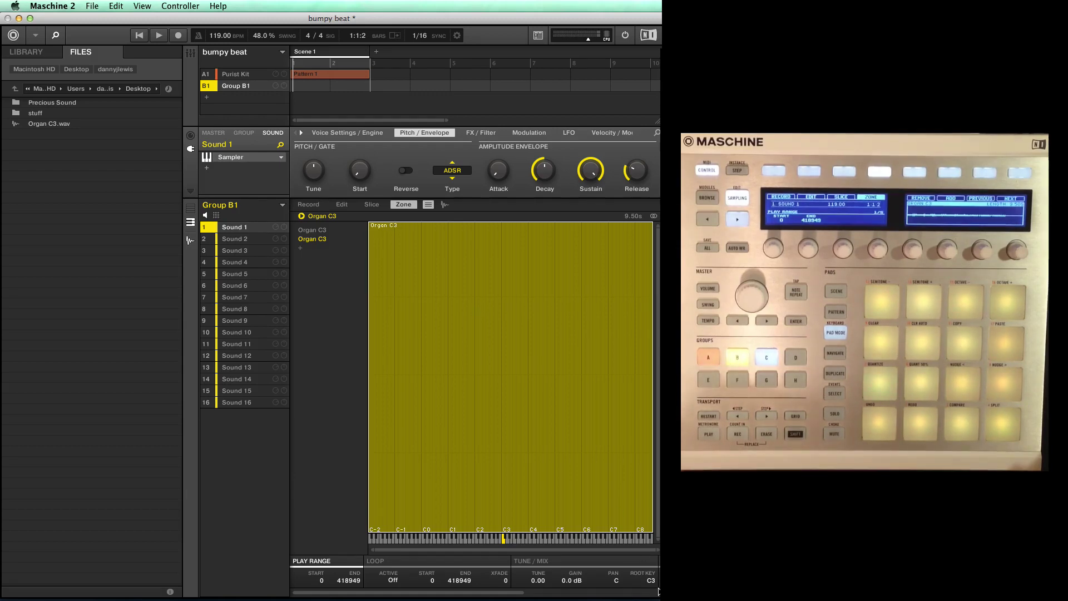
click(315, 241)
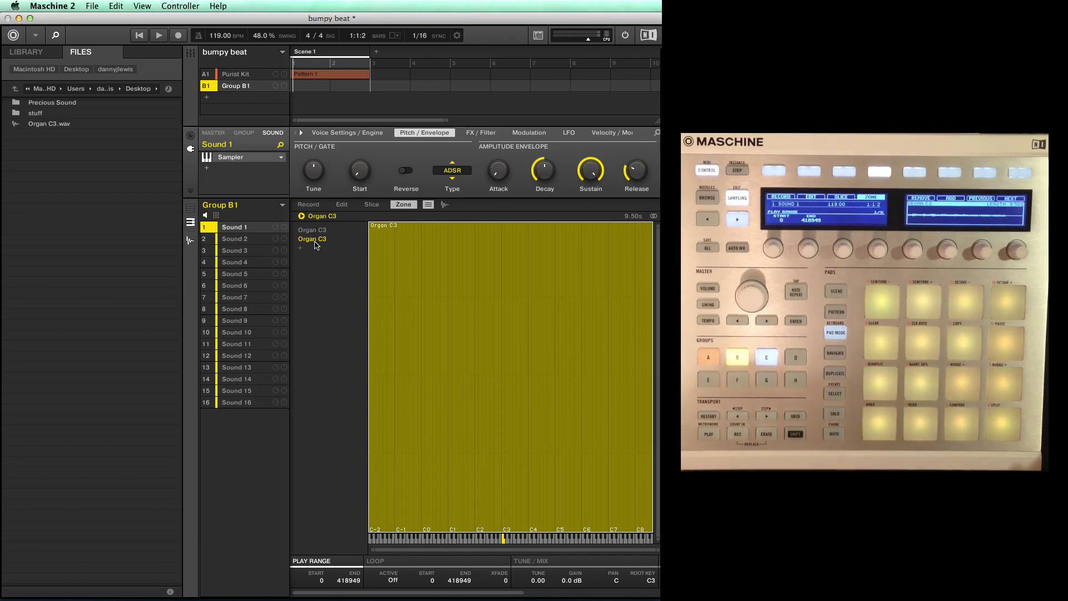
drag(56, 124, 320, 258)
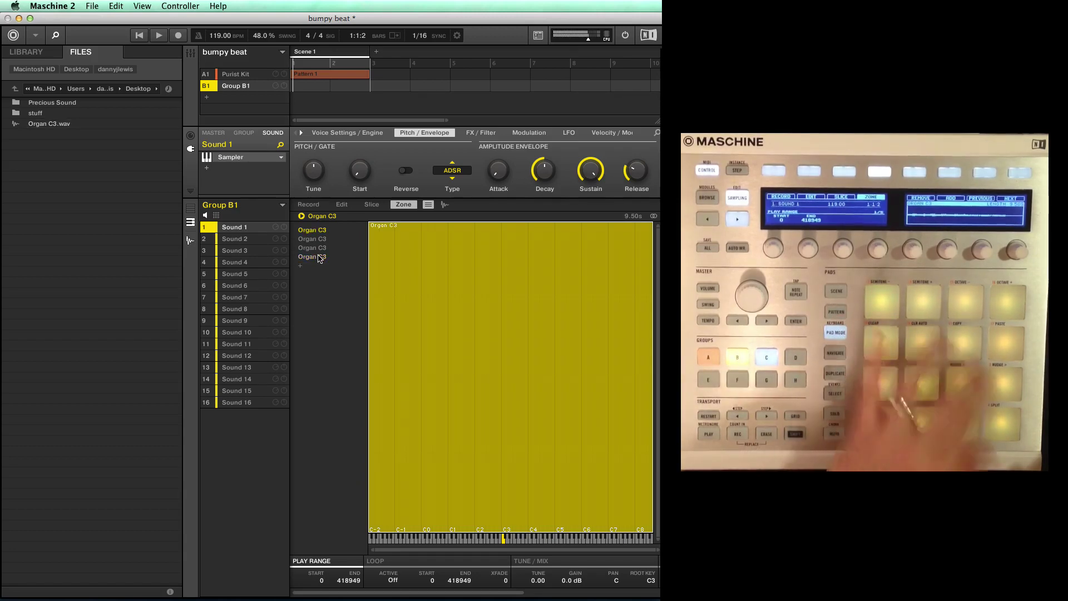
drag(51, 124, 316, 272)
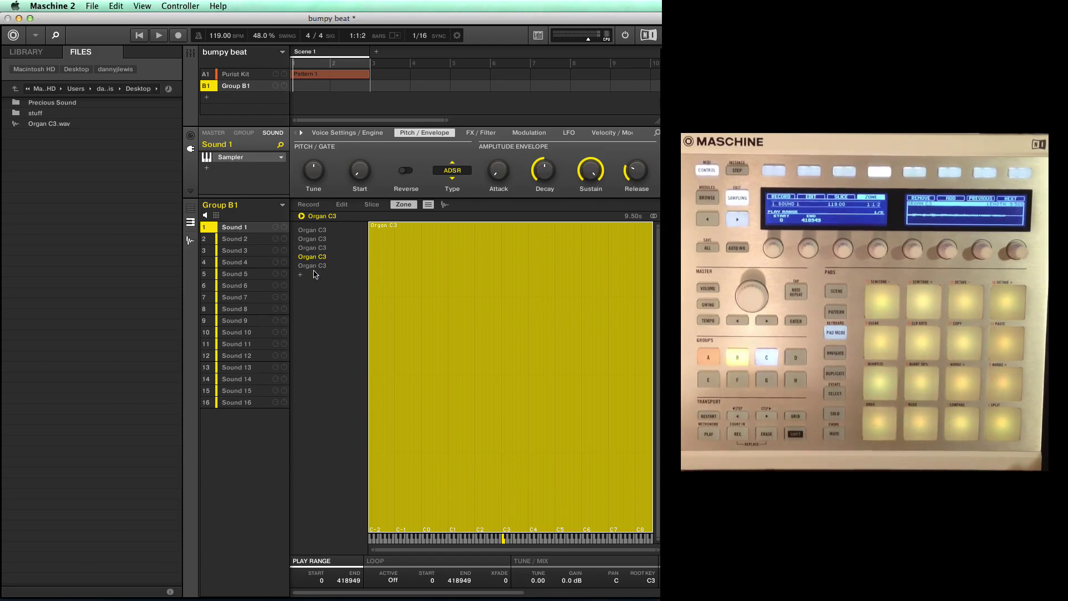
- Set the second Organ C3 zone's tune to 3
click(311, 239)
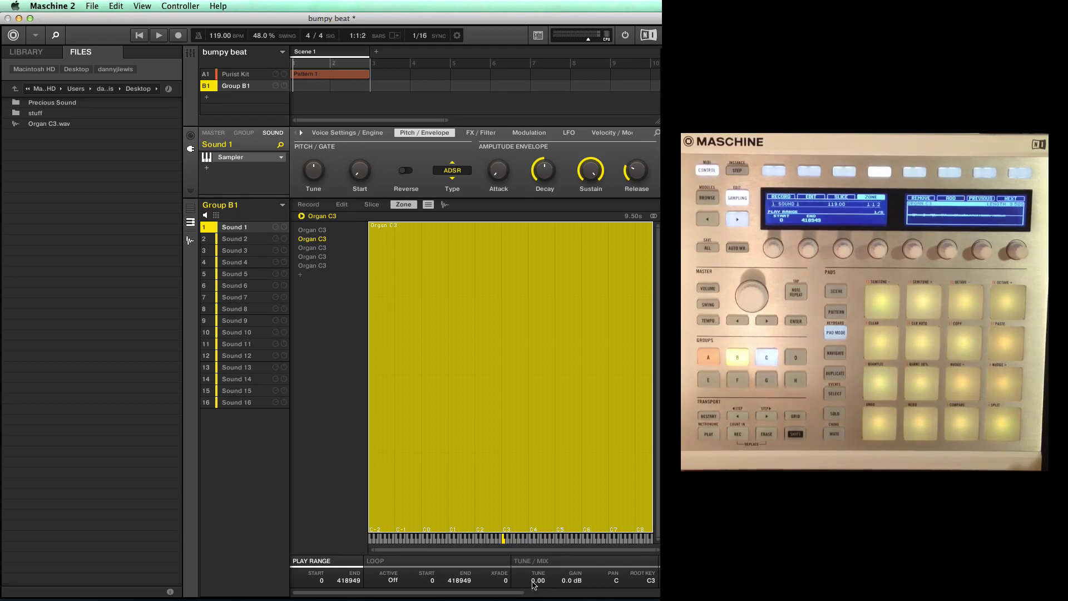
text(3)
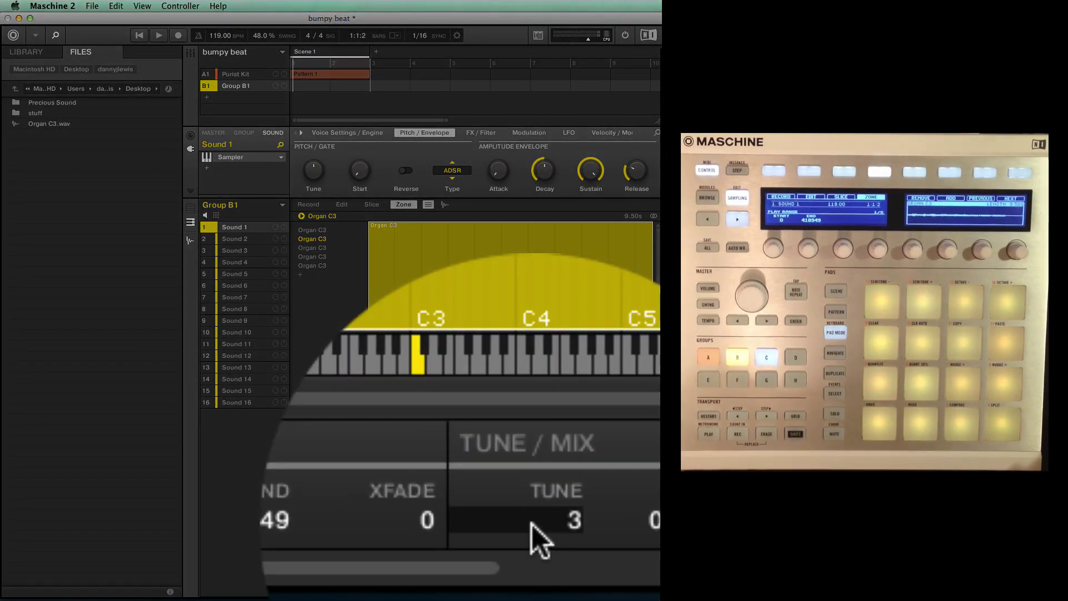
key(Return)
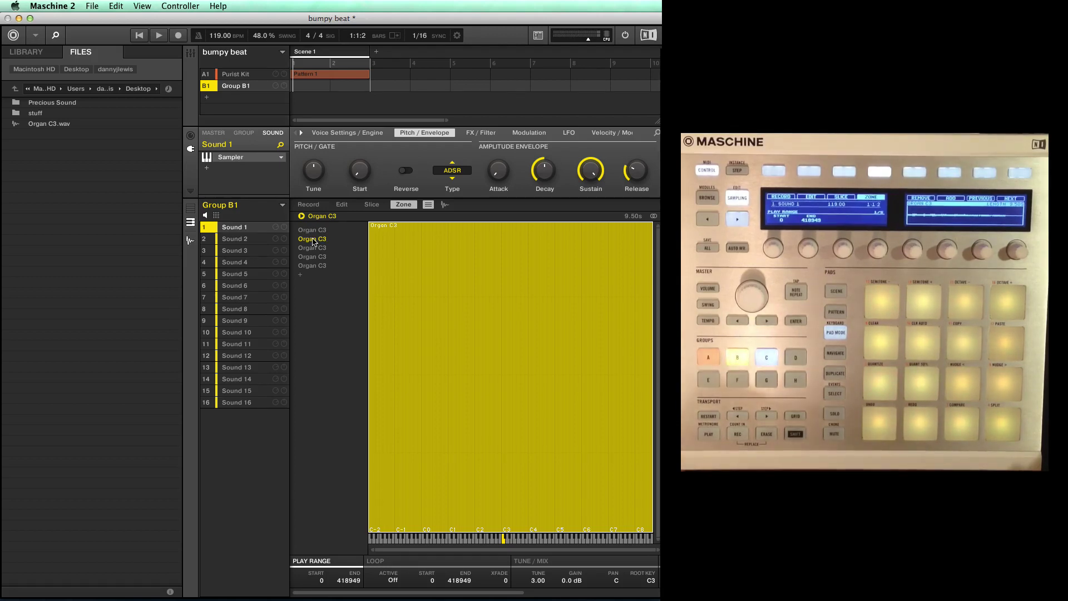
- Check the Zukunft Futur chord shifts in Ableton Live, and set the second Organ C3 zone's tune to 2 in Maschine
key(super+Tab)
key(super+Tab)
key(super+Tab)
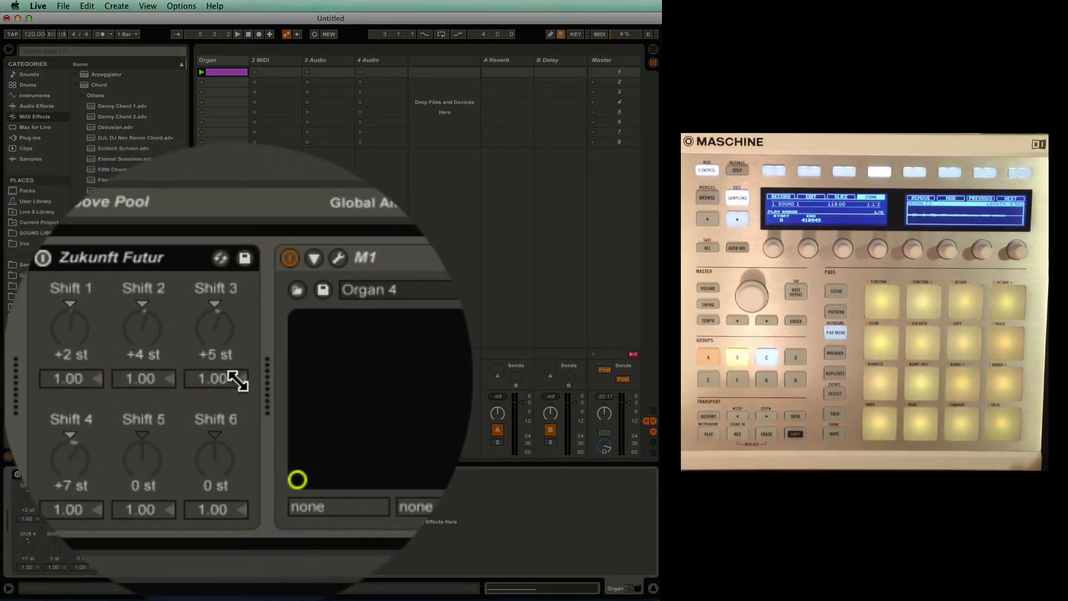
key(super+Tab)
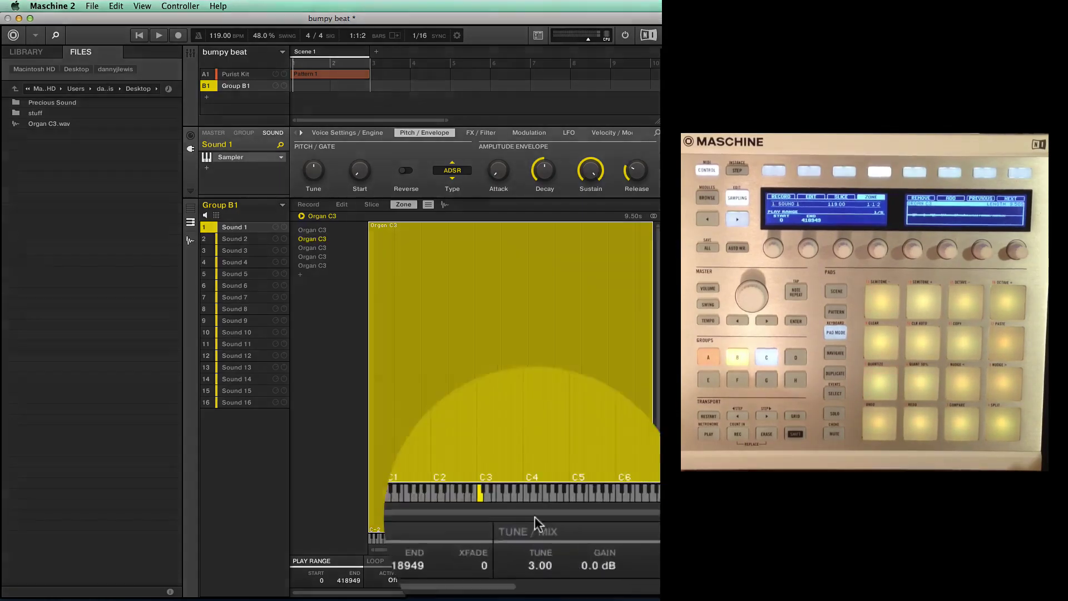
text(2)
key(Return)
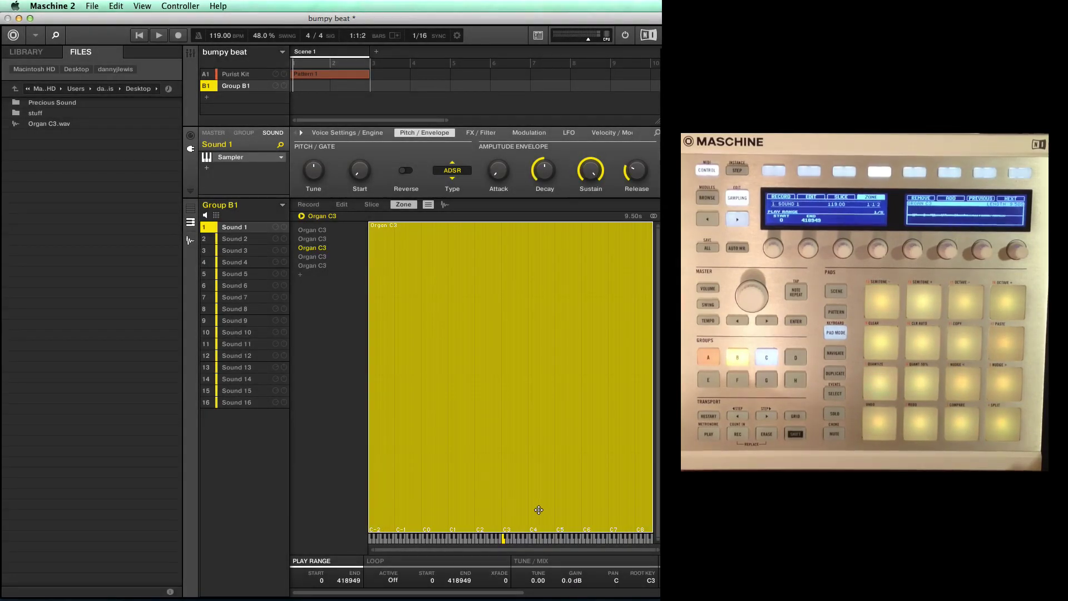
- Tune the third Organ C3 zone to 5 and the fourth to 7, checking the chord shifts in Ableton Live
double_click(539, 581)
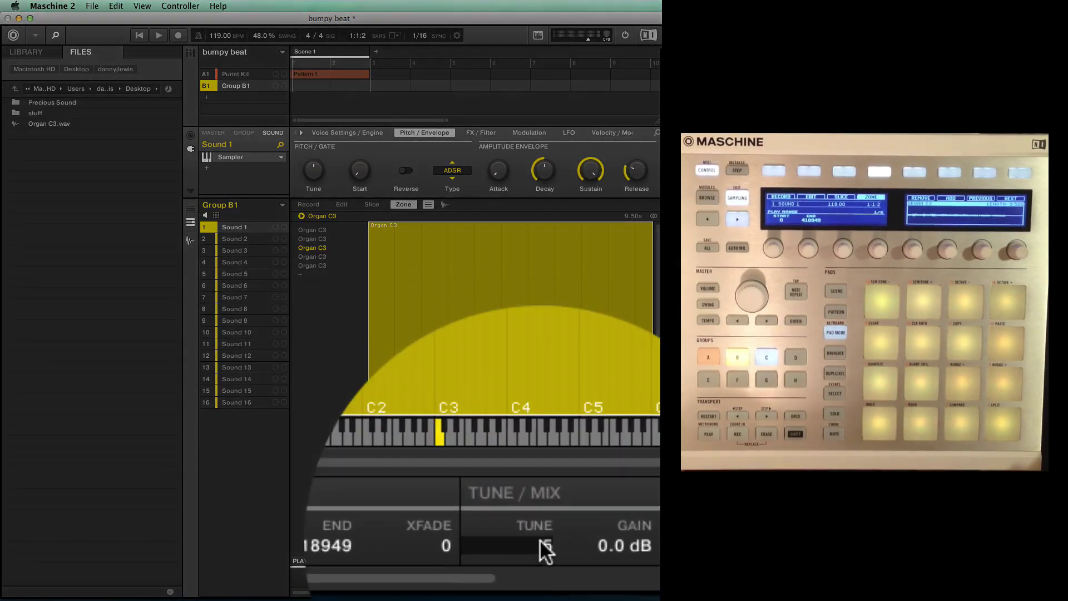
text(5)
key(Return)
key(super+Tab)
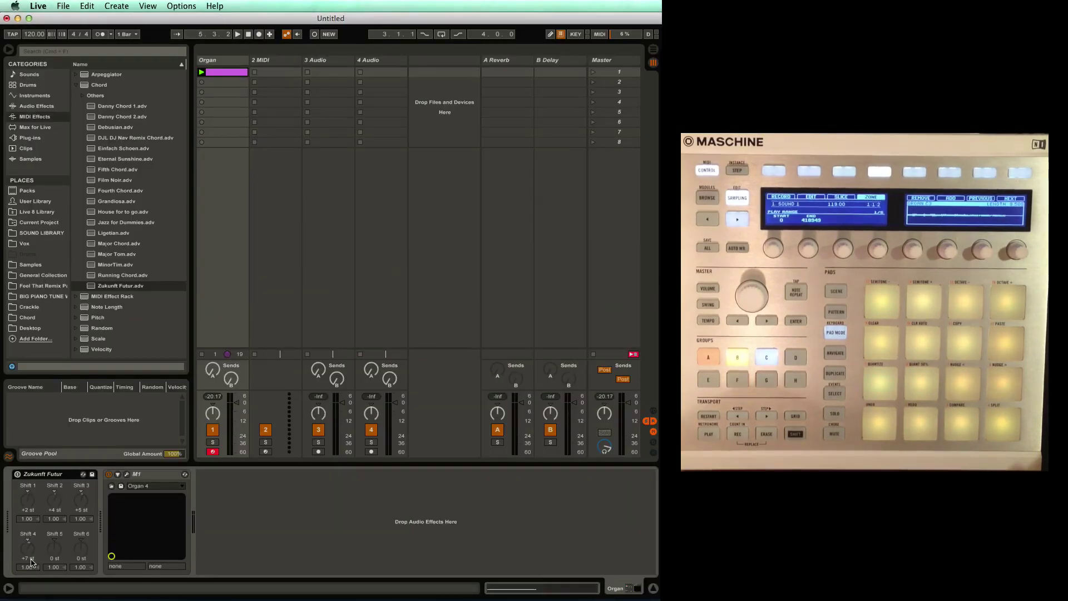
key(super+Tab)
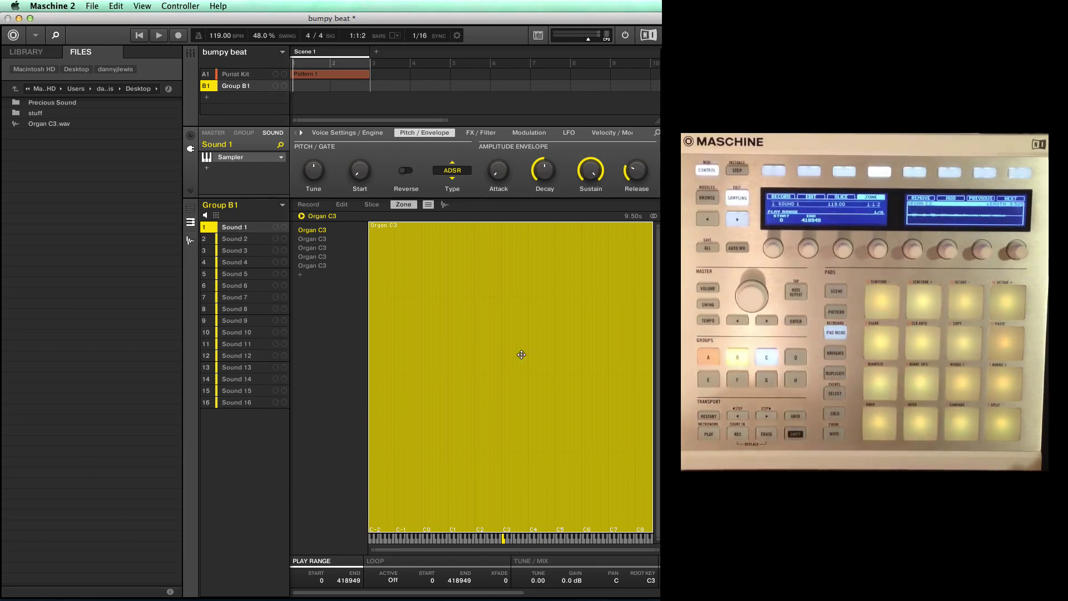
- Delete the fifth Organ C3 zone from Sound 1
click(316, 267)
key(BackSpace)
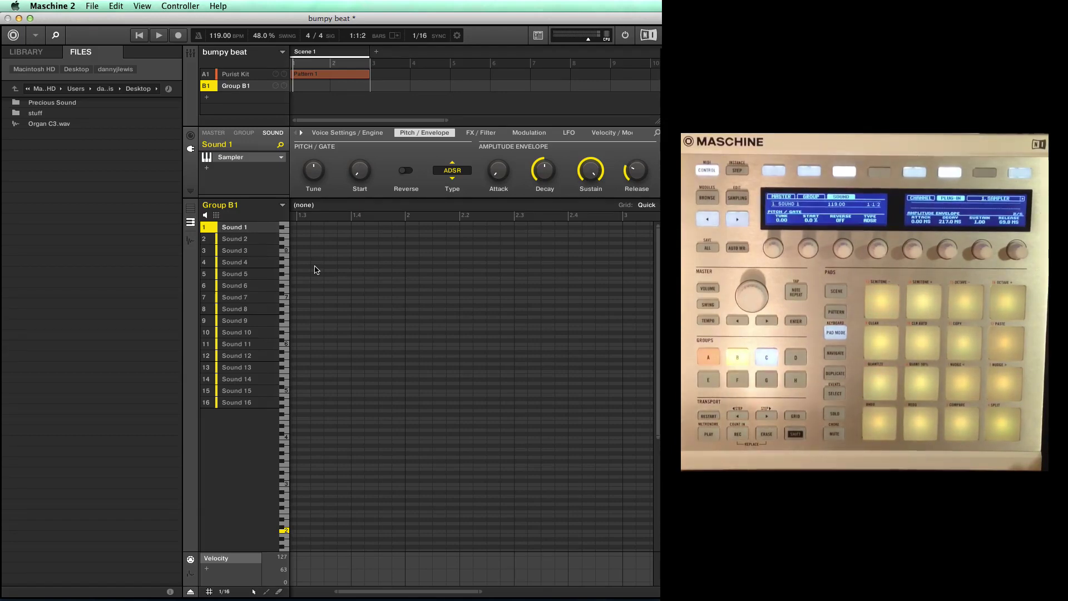
- Show Sound 1's zones as waveforms and review the tune value of each Organ C3 zone
click(190, 240)
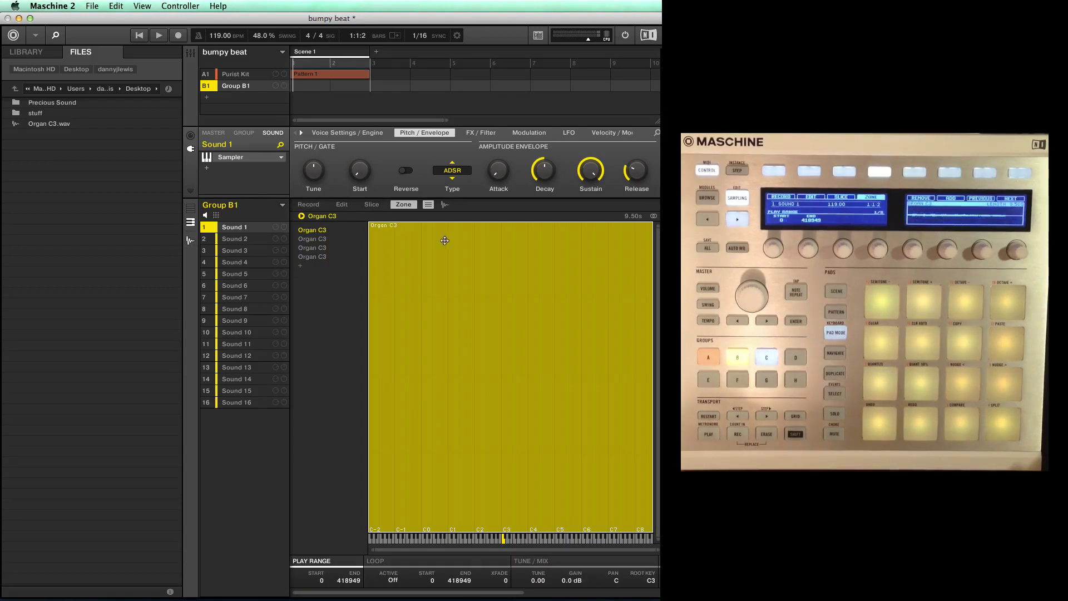
click(446, 205)
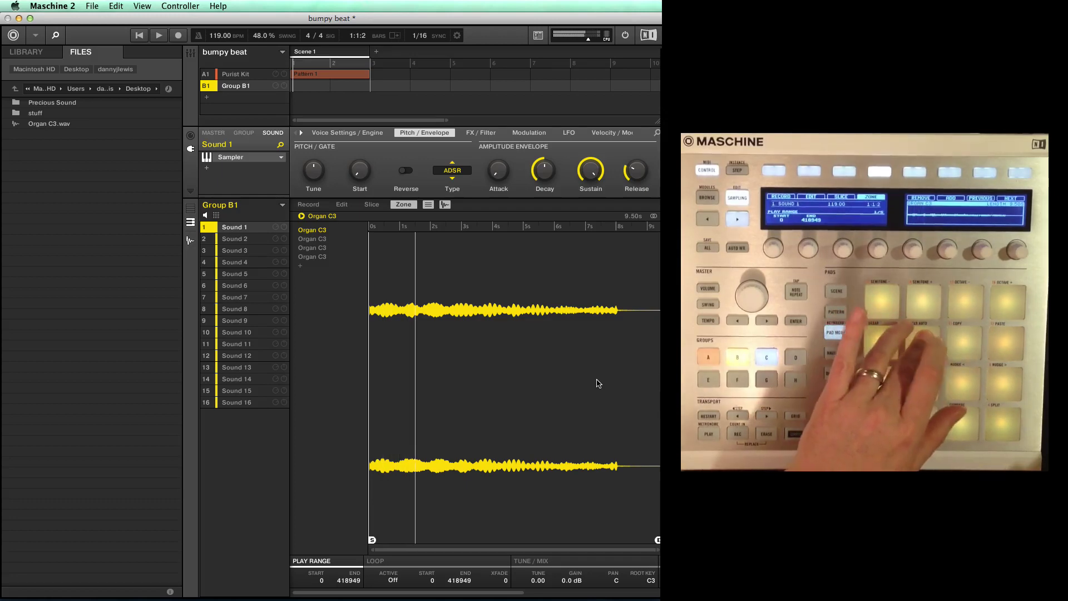
click(315, 239)
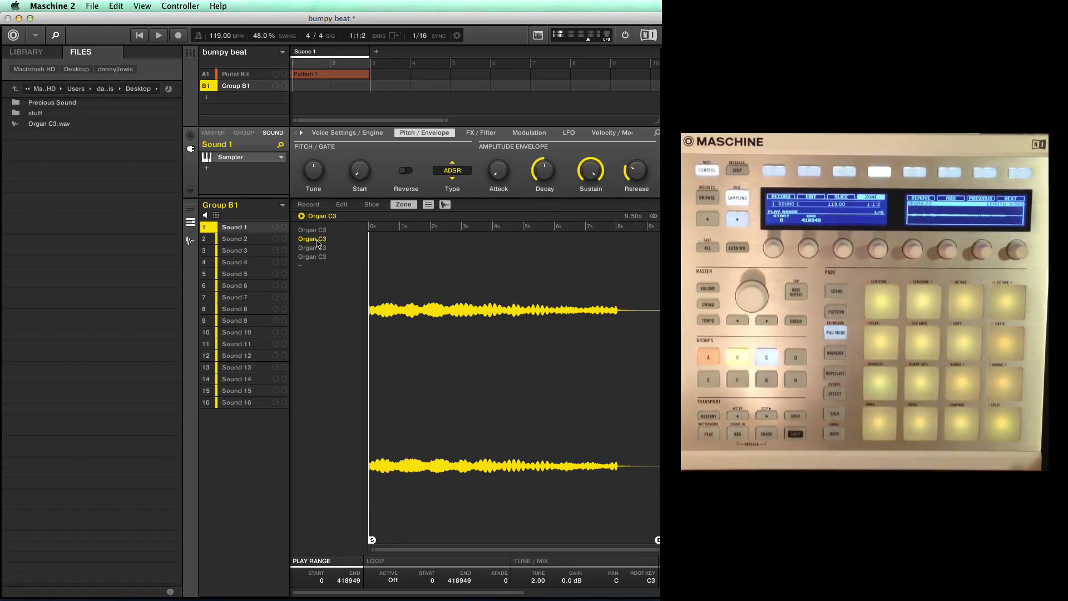
click(315, 249)
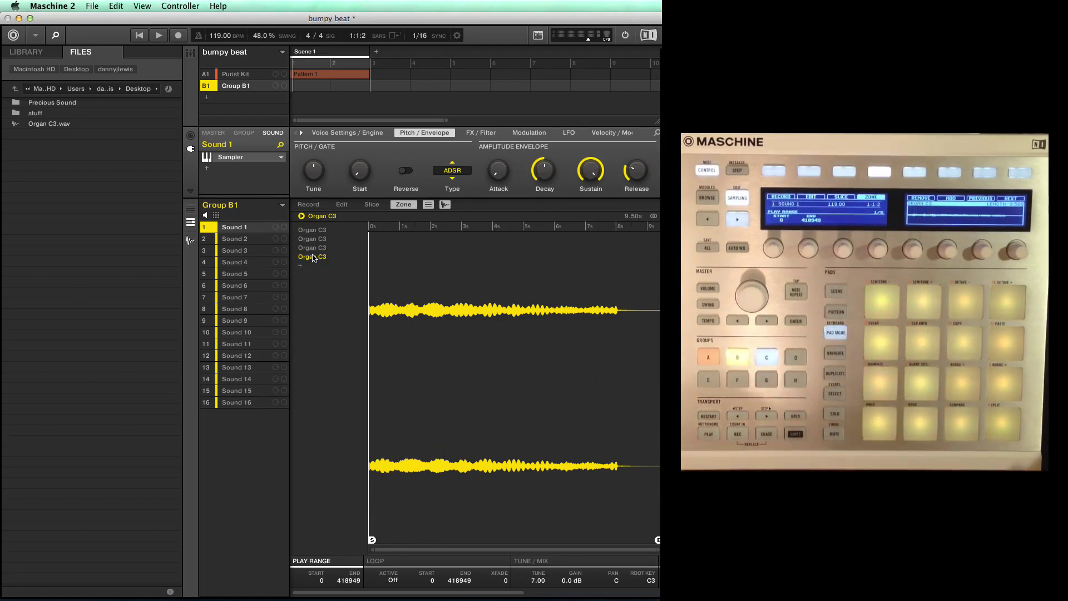
click(312, 231)
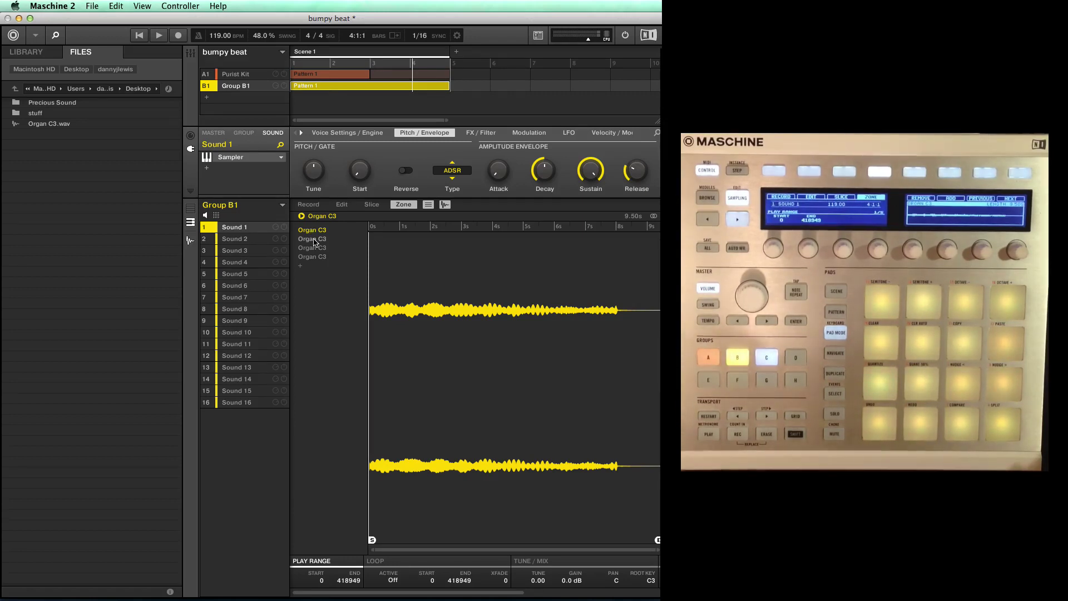
- Compare the four Organ C3 zones' tune values with the Zukunft Futur chord shifts in Ableton Live
click(315, 240)
click(310, 249)
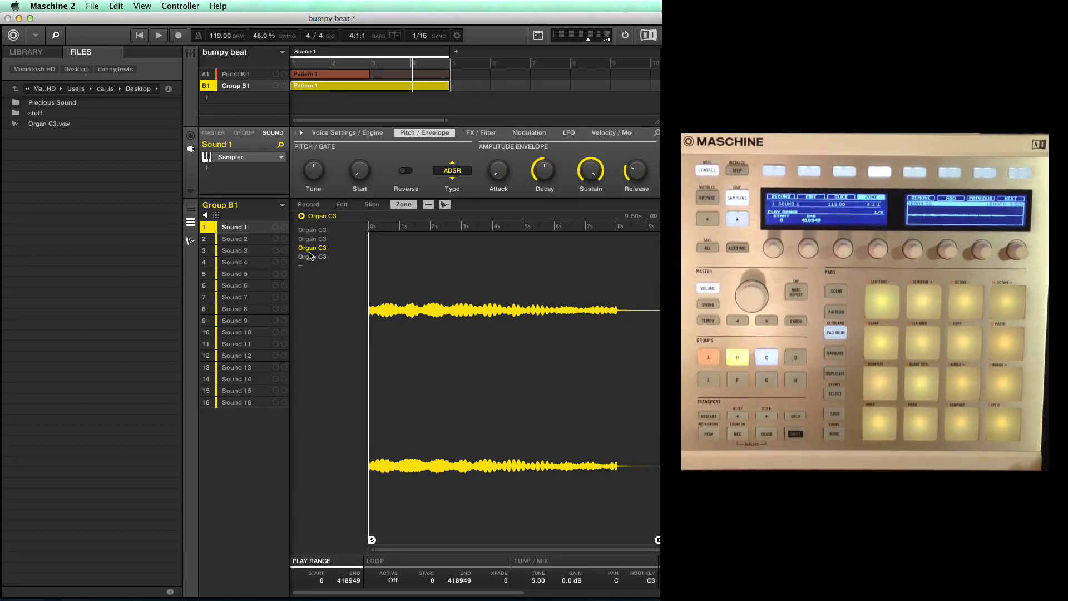
click(309, 231)
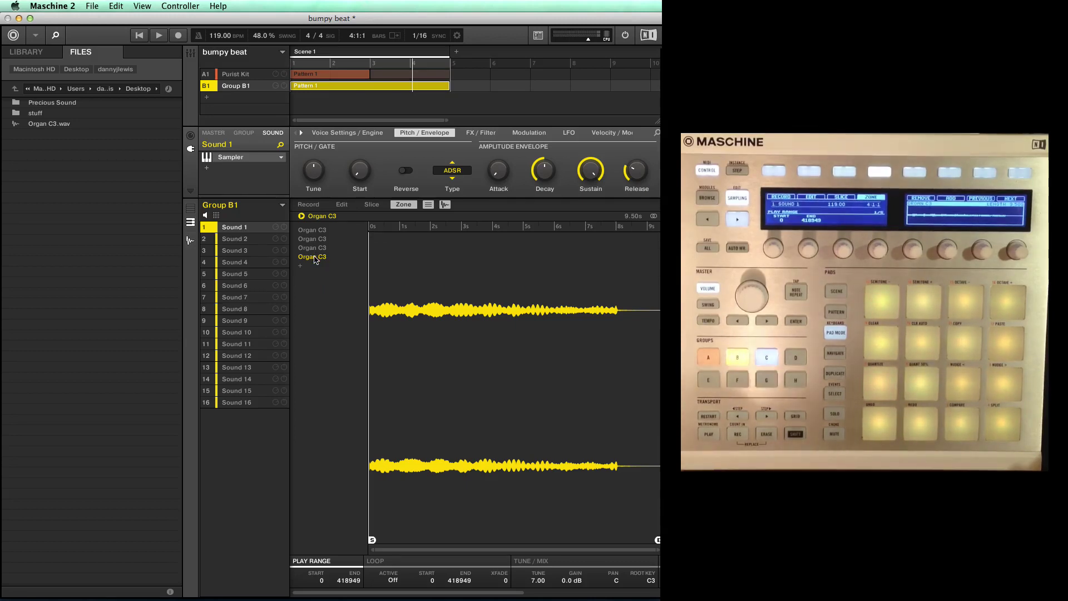
key(super+Tab)
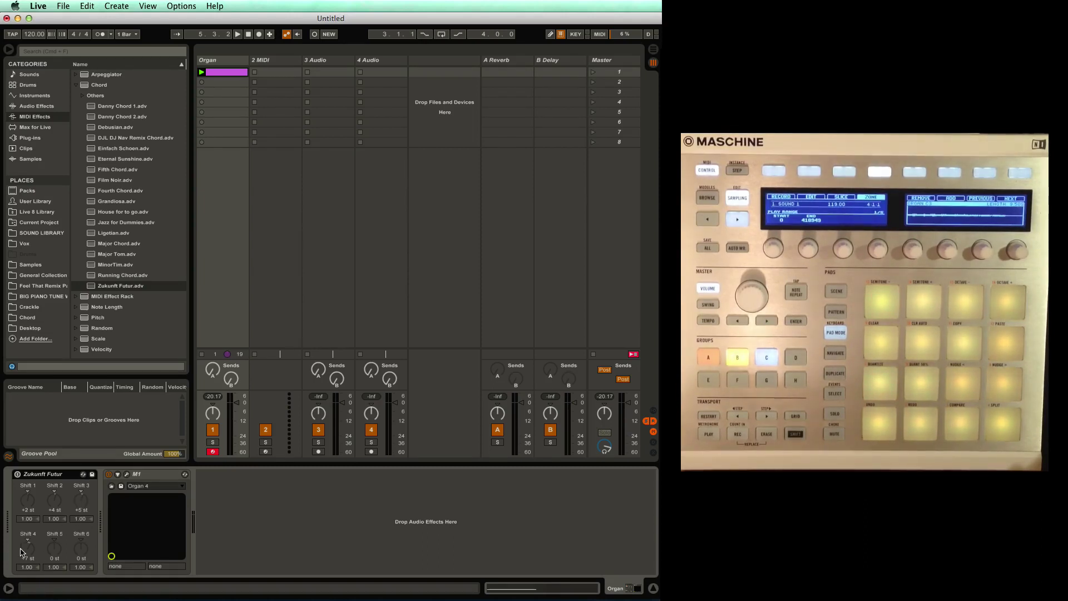
key(super+Tab)
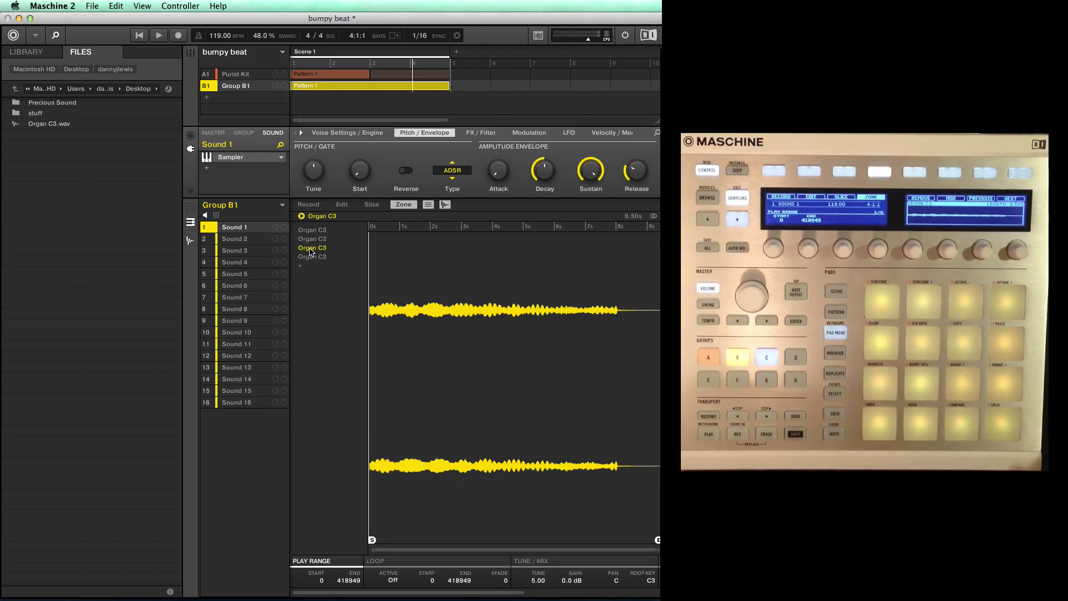
click(310, 258)
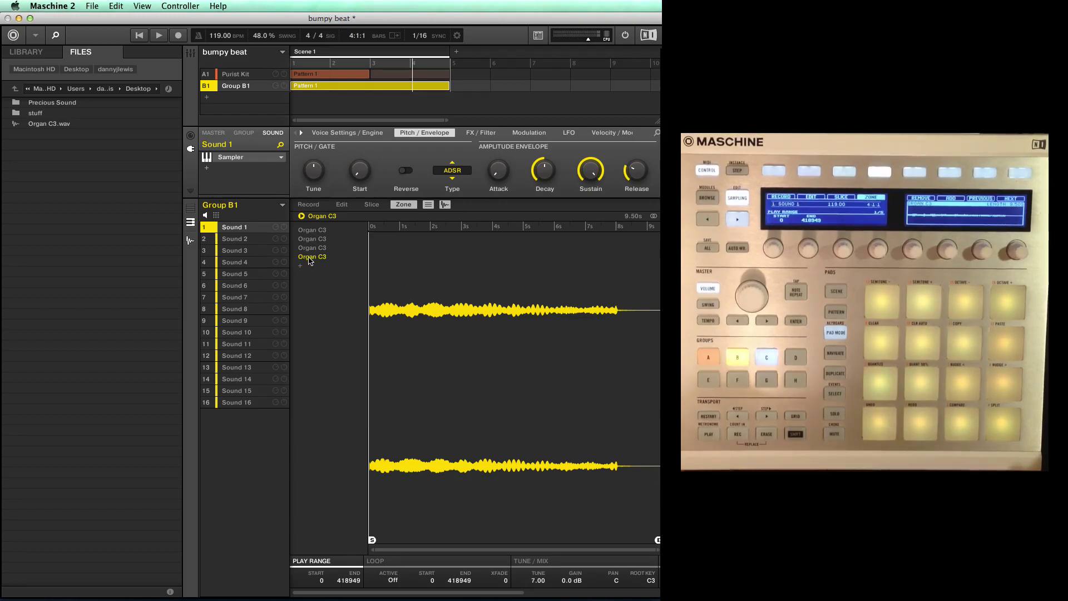
key(super+Tab)
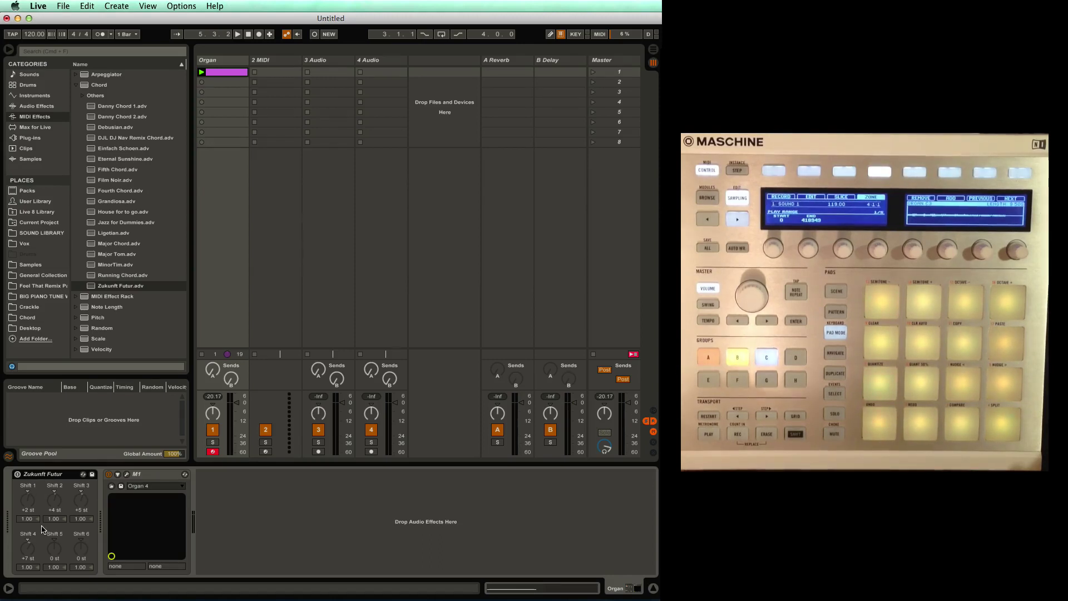
key(super+Tab)
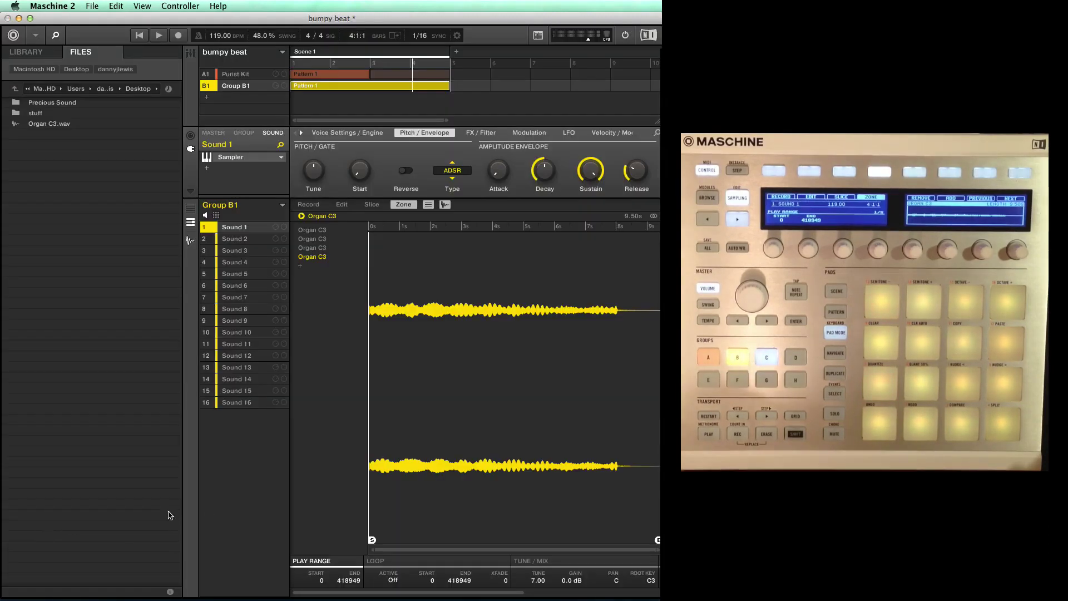
click(305, 239)
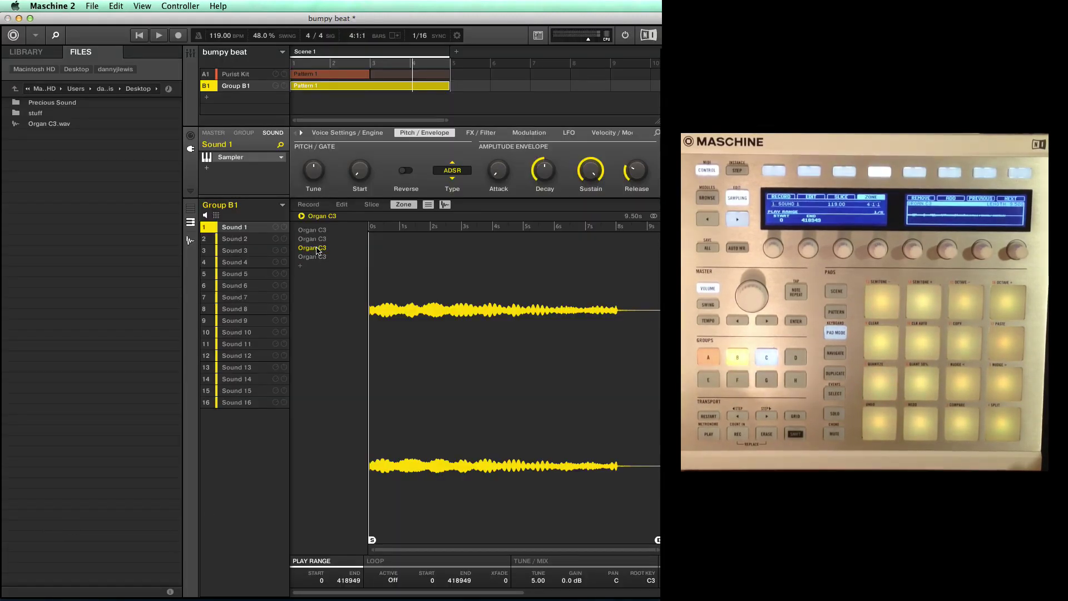
- Add Organ C3.wav as a fifth zone in Sound 1 and select the sample file in the browser again
drag(49, 124, 319, 268)
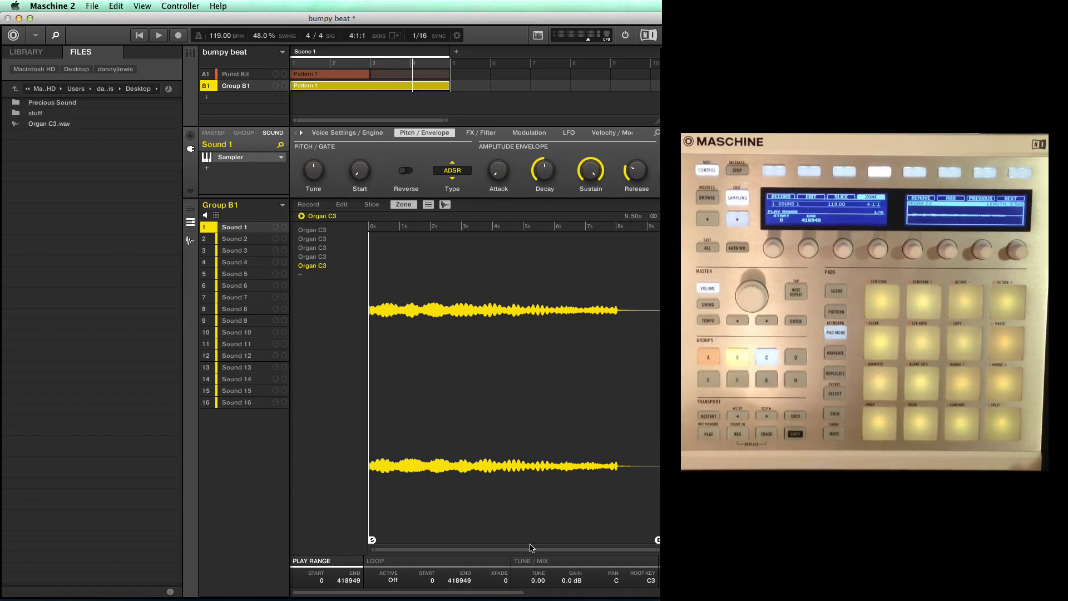
scroll(536, 580, up, 4)
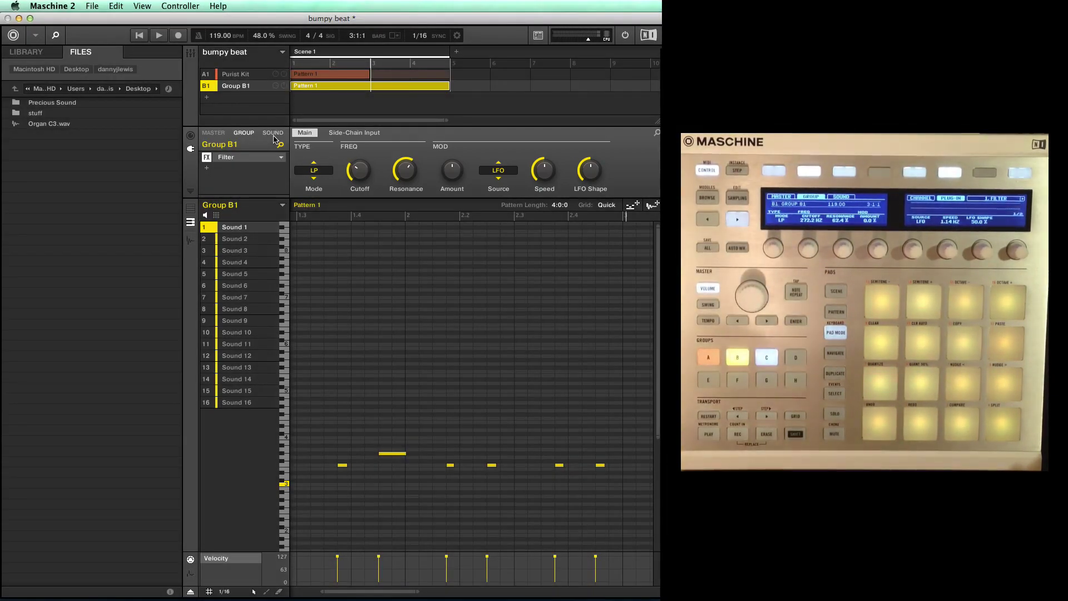
click(53, 124)
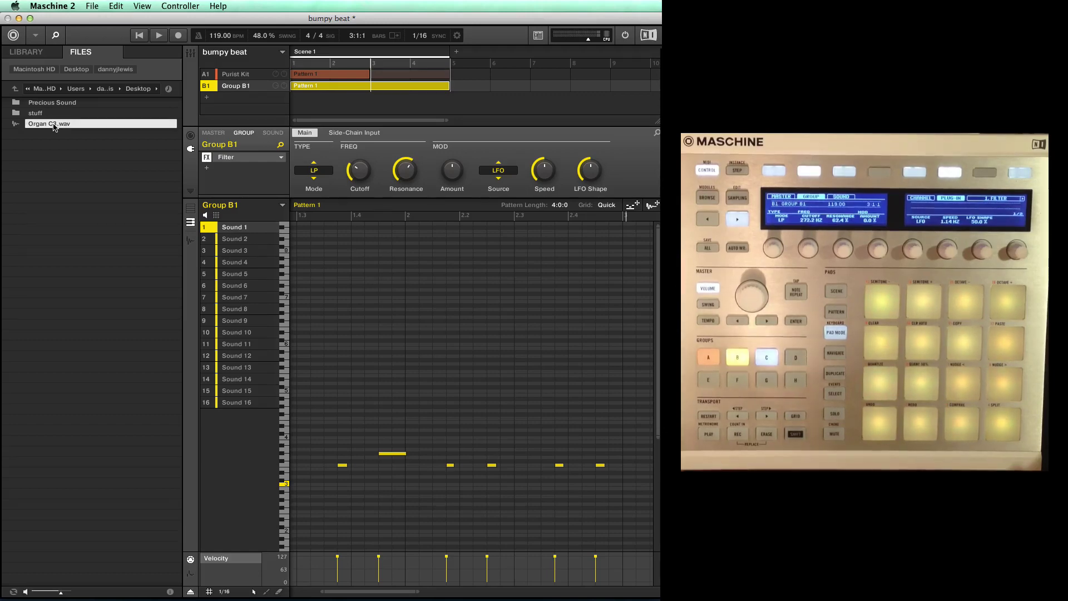